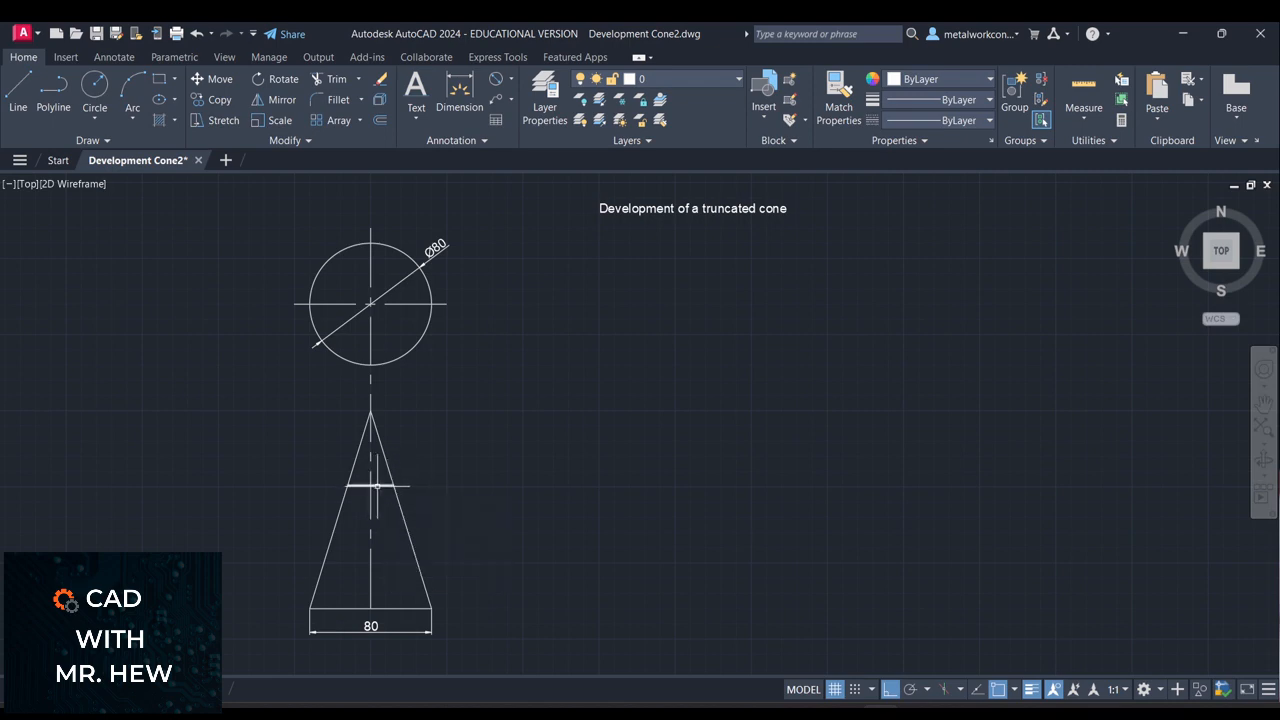
Draw a vertical projection line from the left end of the cone's cutting line up to the plan view's horizontal centreline
{"action": "left_click", "coordinate": [377, 486]}
{"action": "key", "text": "Escape"}
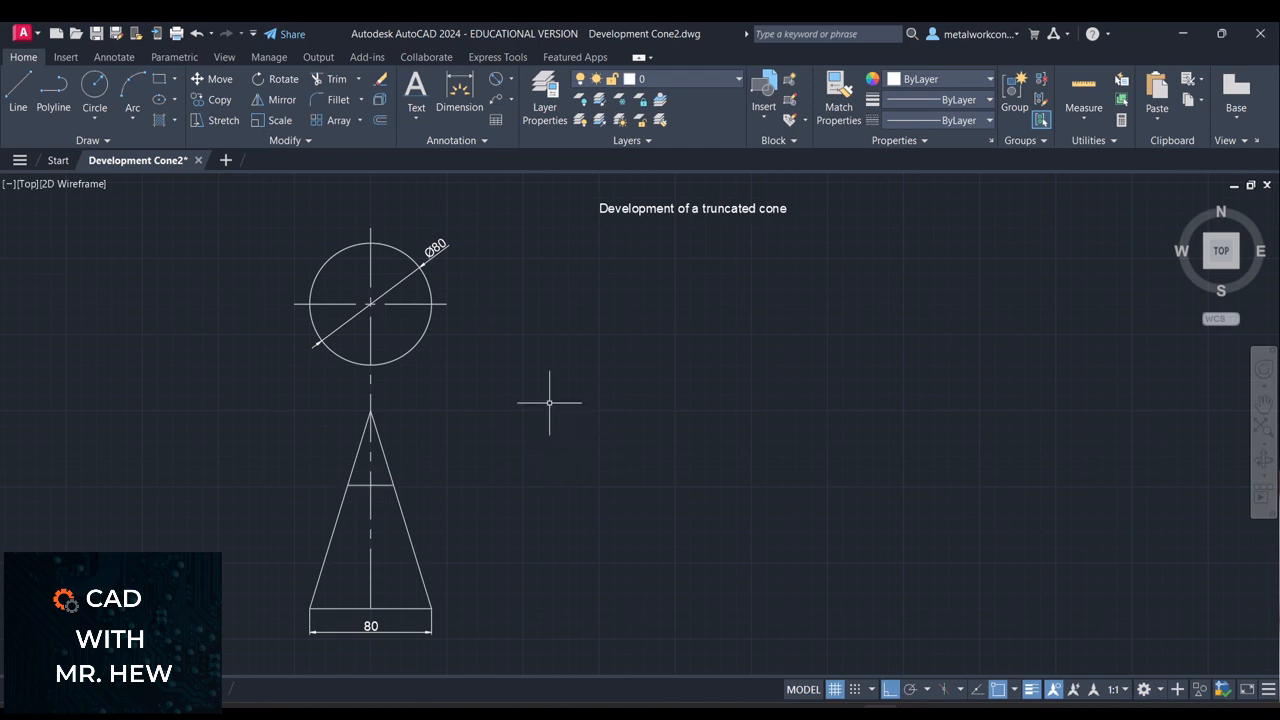
{"action": "left_click", "coordinate": [23, 88]}
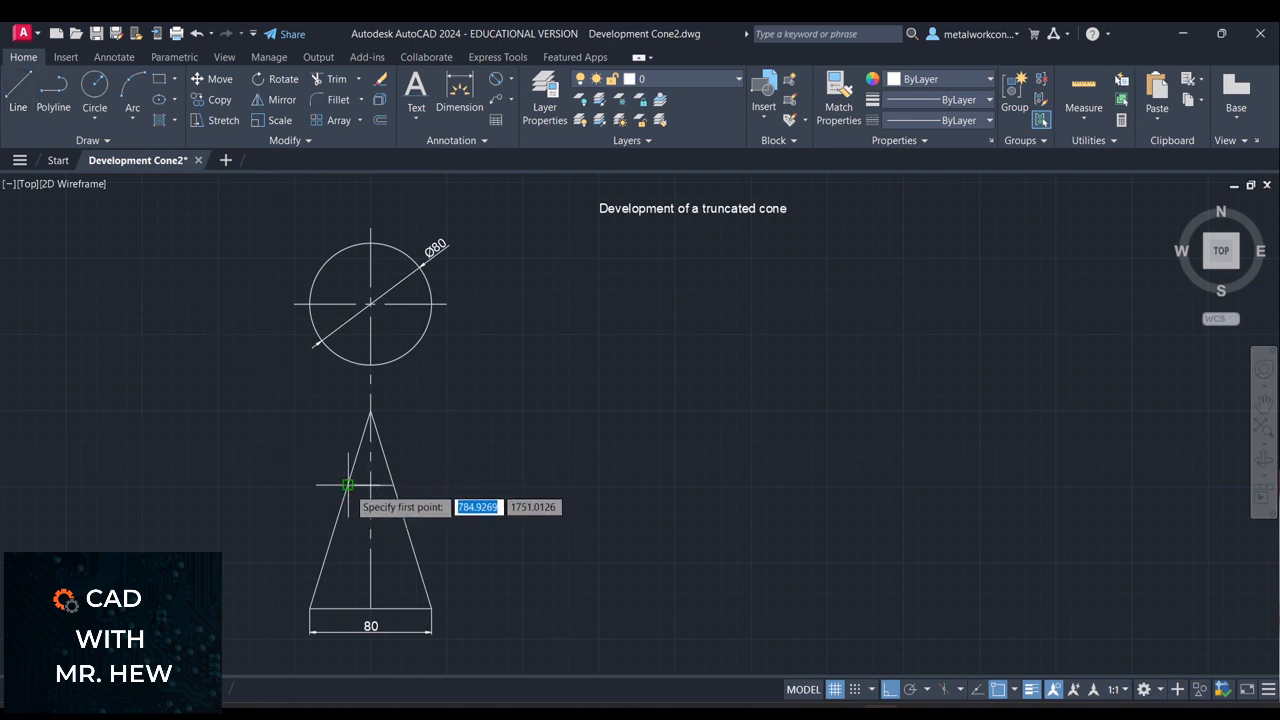
{"action": "left_click", "coordinate": [347, 485]}
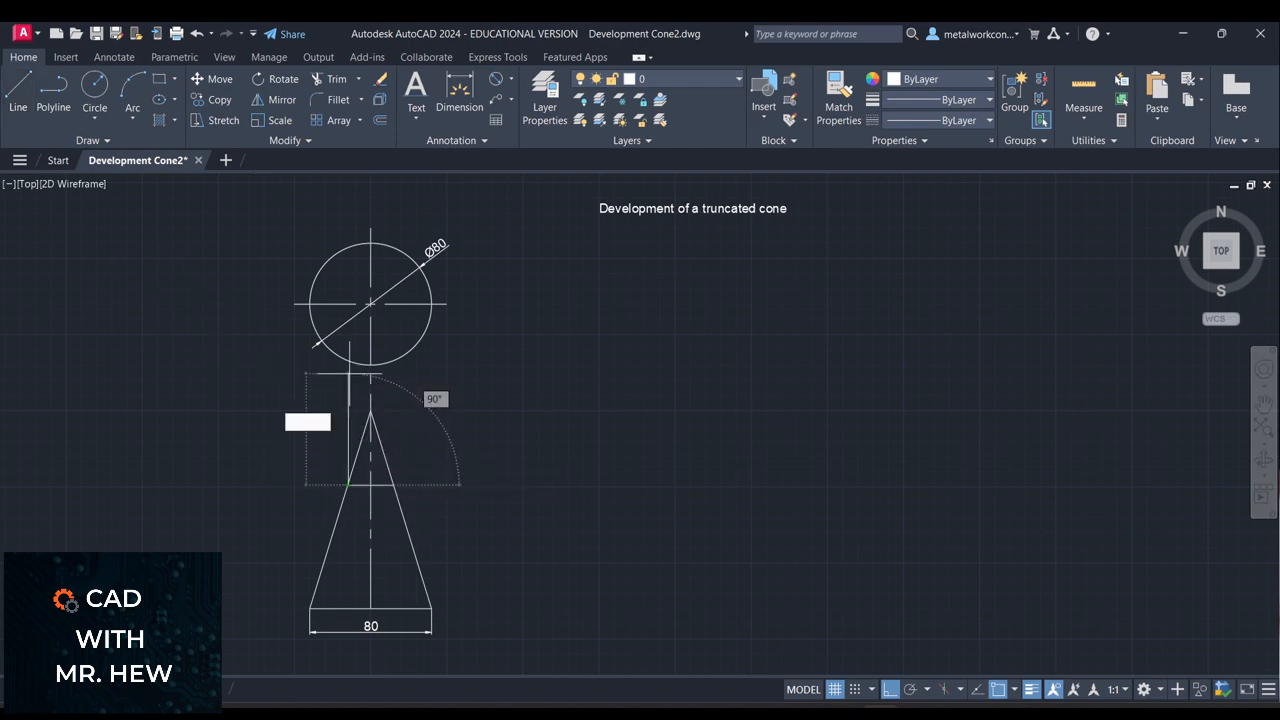
{"action": "left_click", "coordinate": [347, 303]}
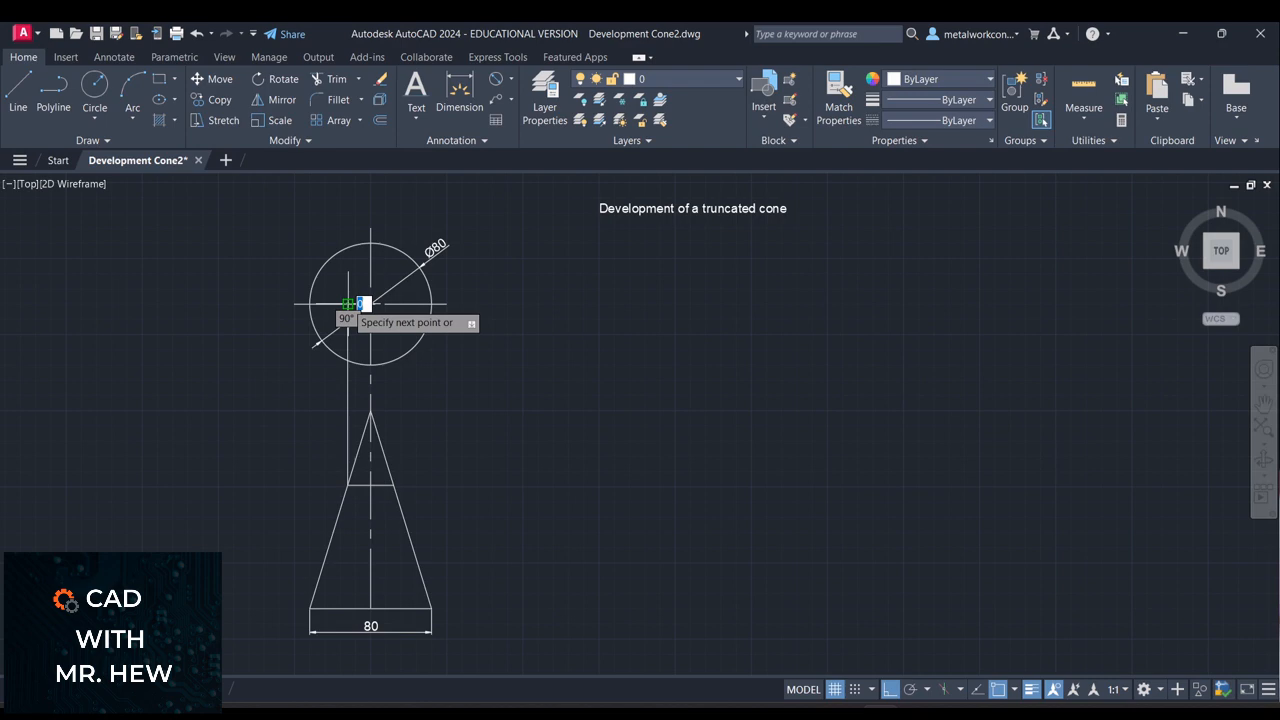
{"action": "key", "text": "Return"}
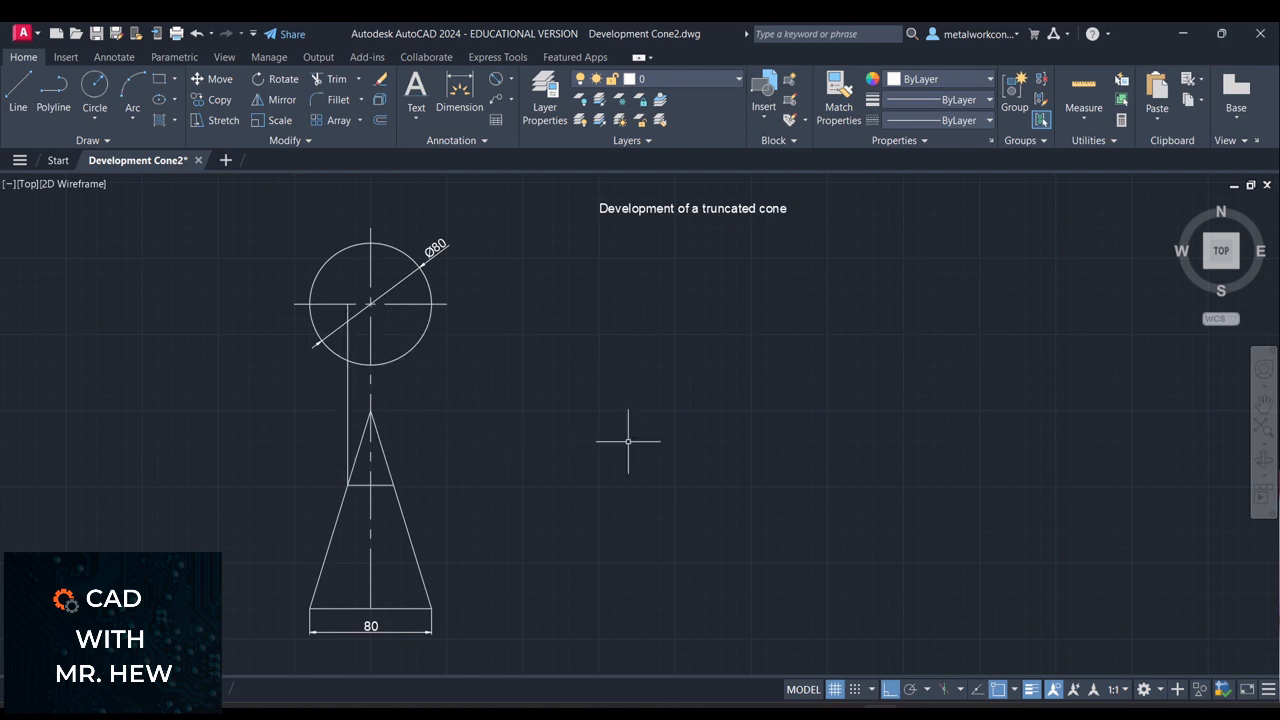
Draw a circle concentric with the 80 mm plan circle, with its radius reaching the projection line's upper end
{"action": "left_click", "coordinate": [95, 86]}
{"action": "left_click", "coordinate": [370, 304]}
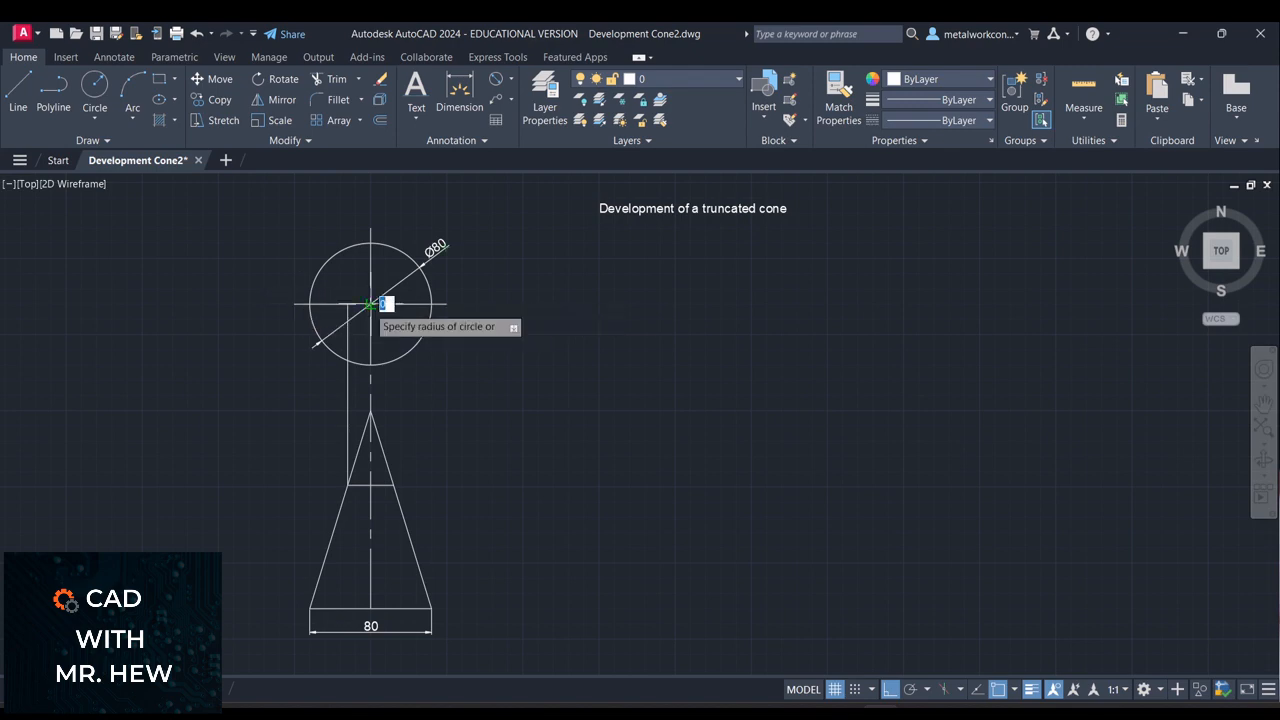
{"action": "left_click", "coordinate": [348, 304]}
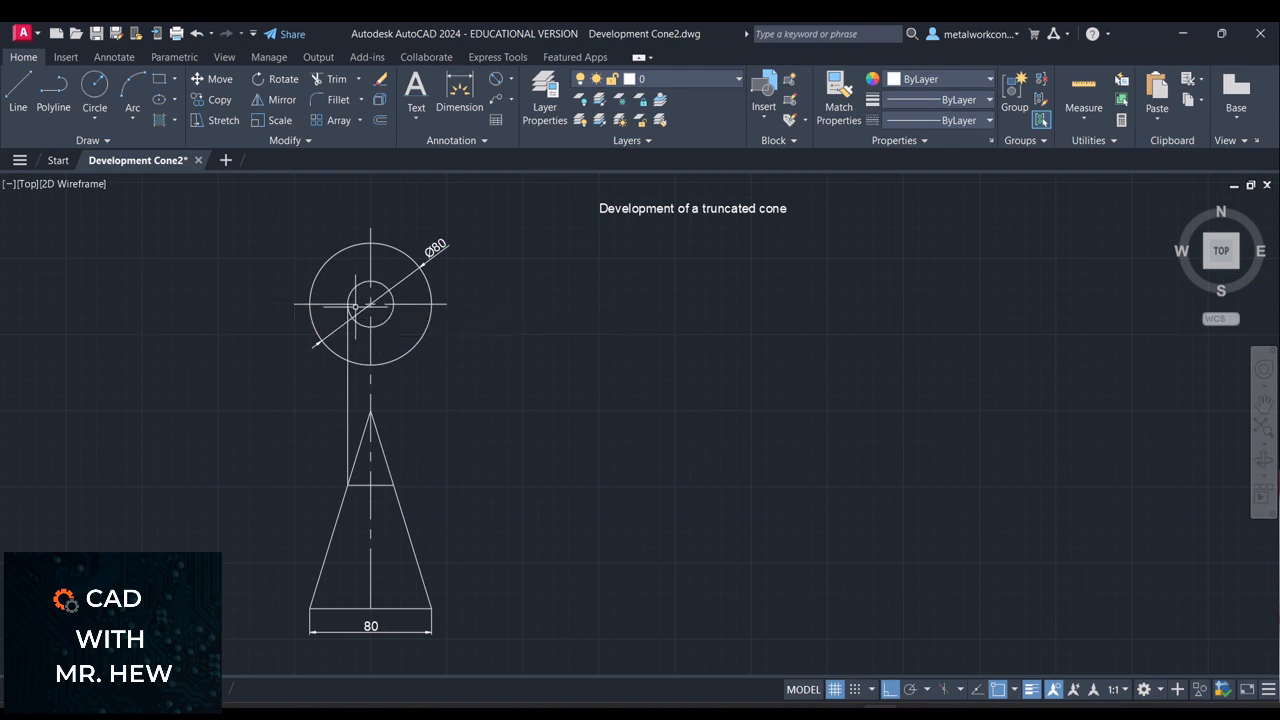
{"action": "key", "text": "Return"}
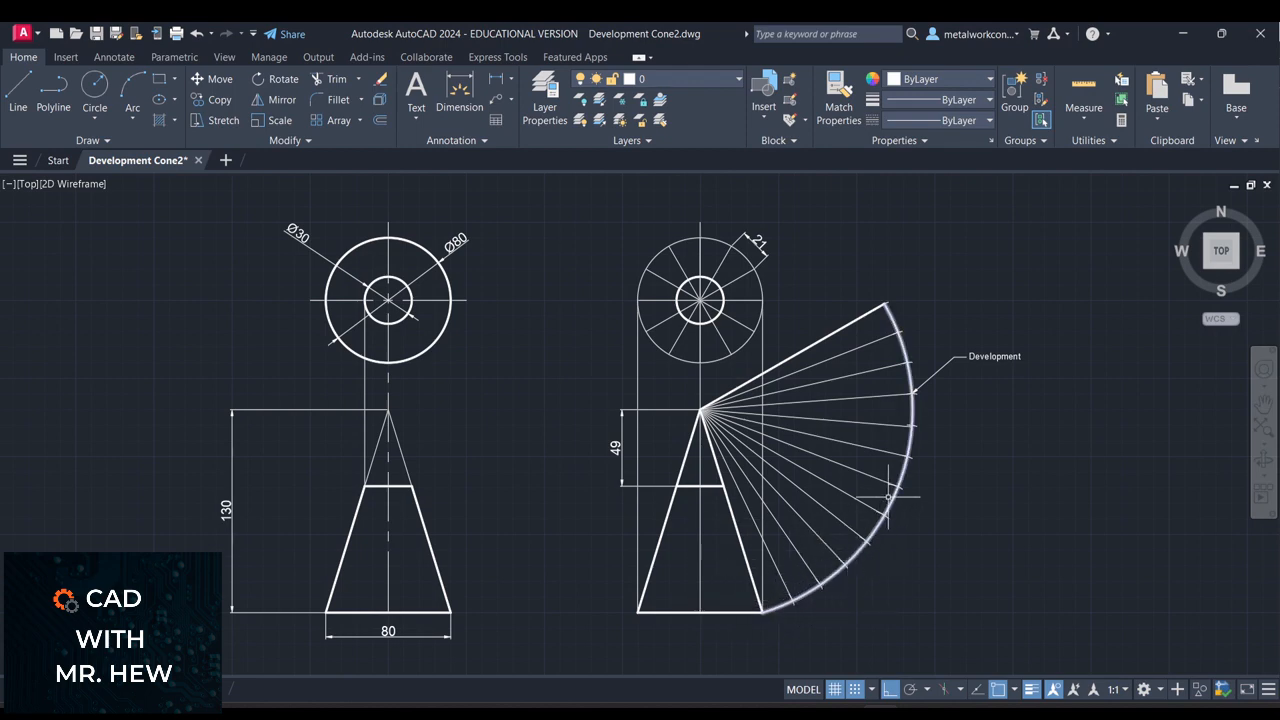
Draw a Center, Start, End arc centred on the right-hand cone's apex, from the cutting line's right end past the development's upper edge
{"action": "left_click", "coordinate": [745, 258]}
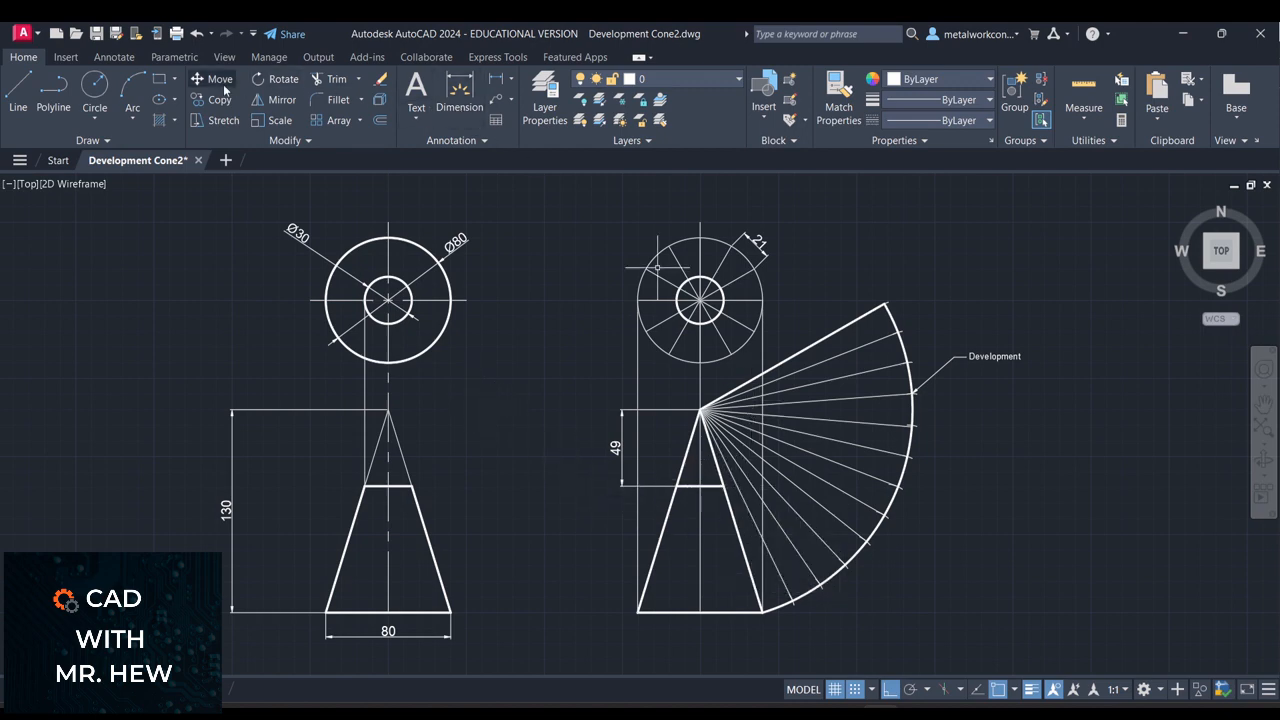
{"action": "left_click", "coordinate": [134, 118]}
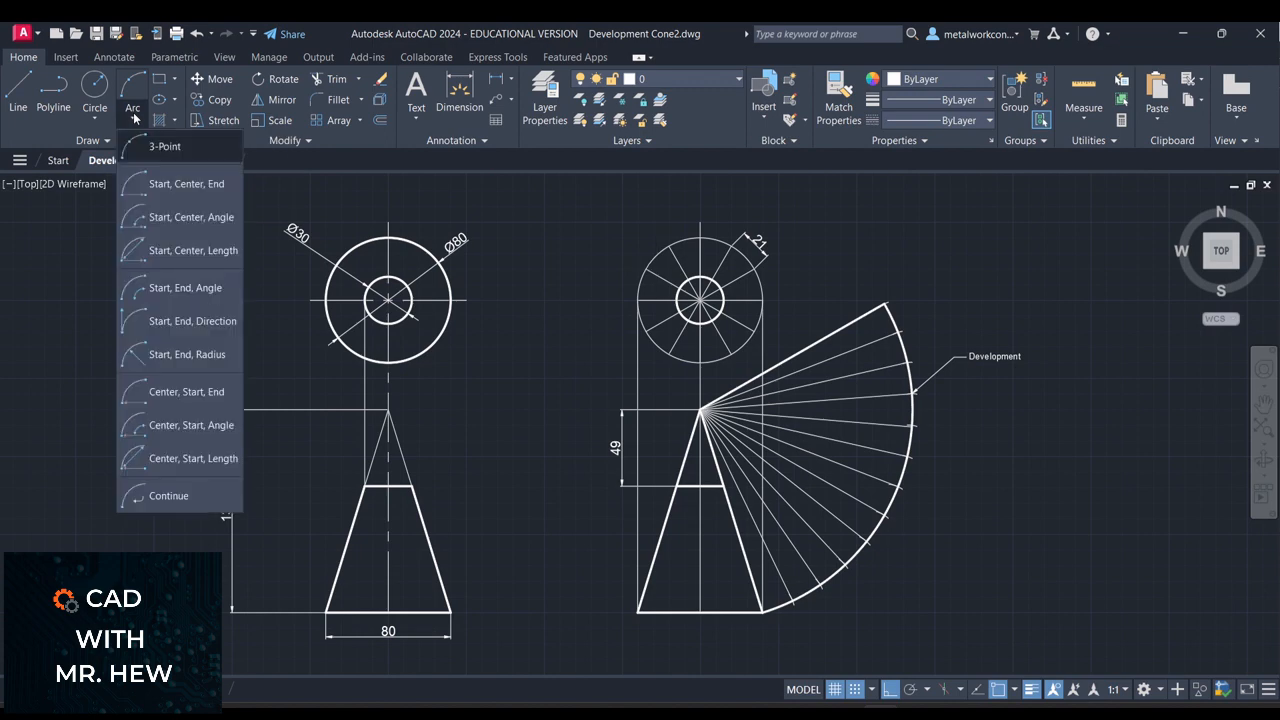
{"action": "left_click", "coordinate": [170, 392]}
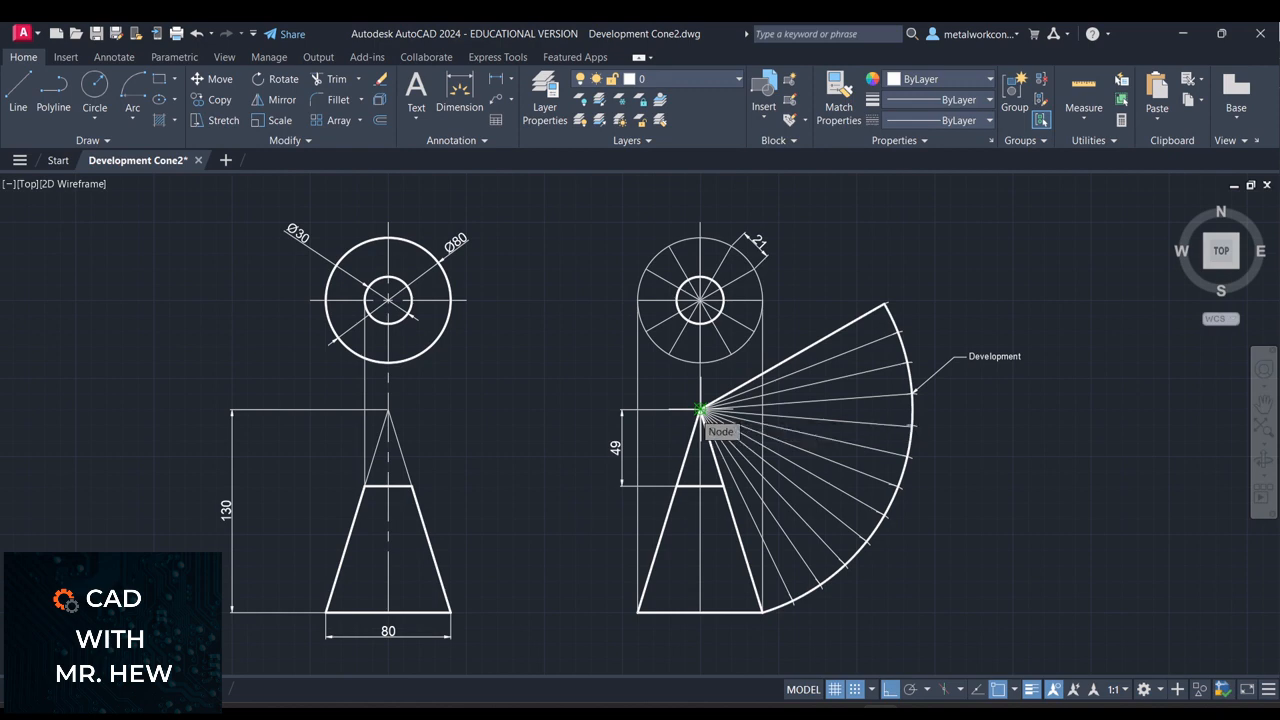
{"action": "left_click", "coordinate": [701, 410]}
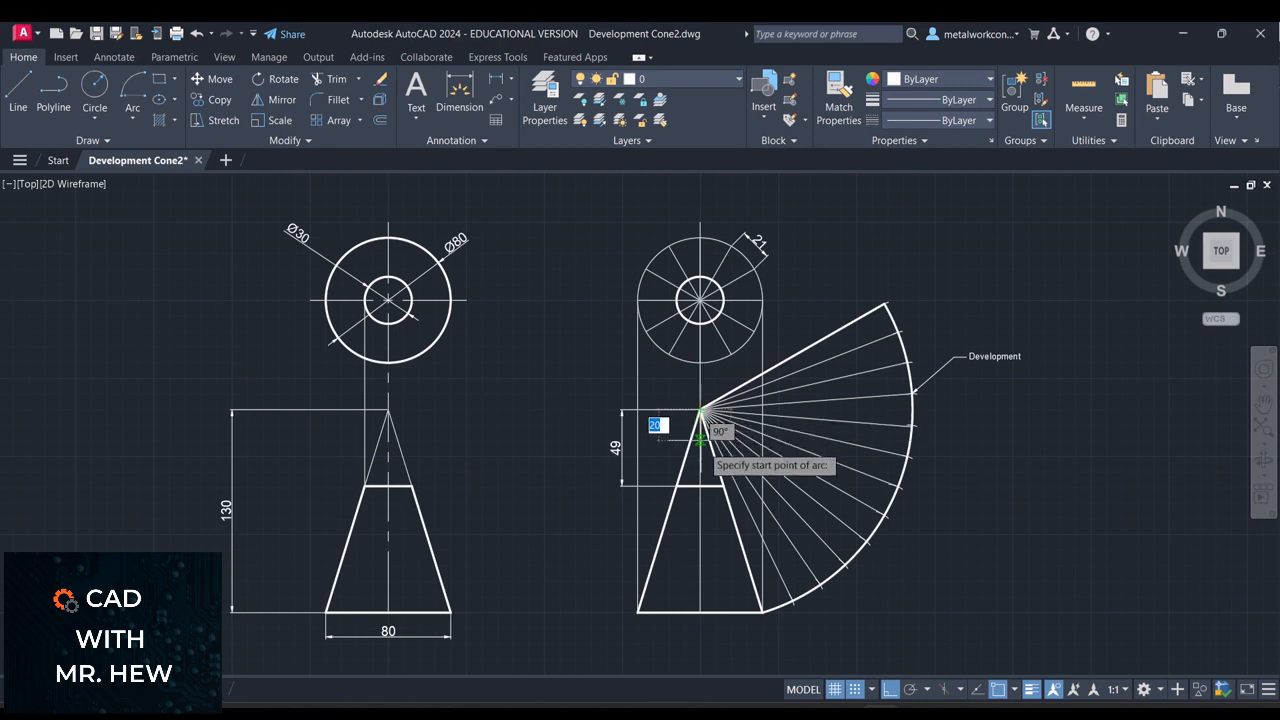
{"action": "left_click", "coordinate": [722, 486]}
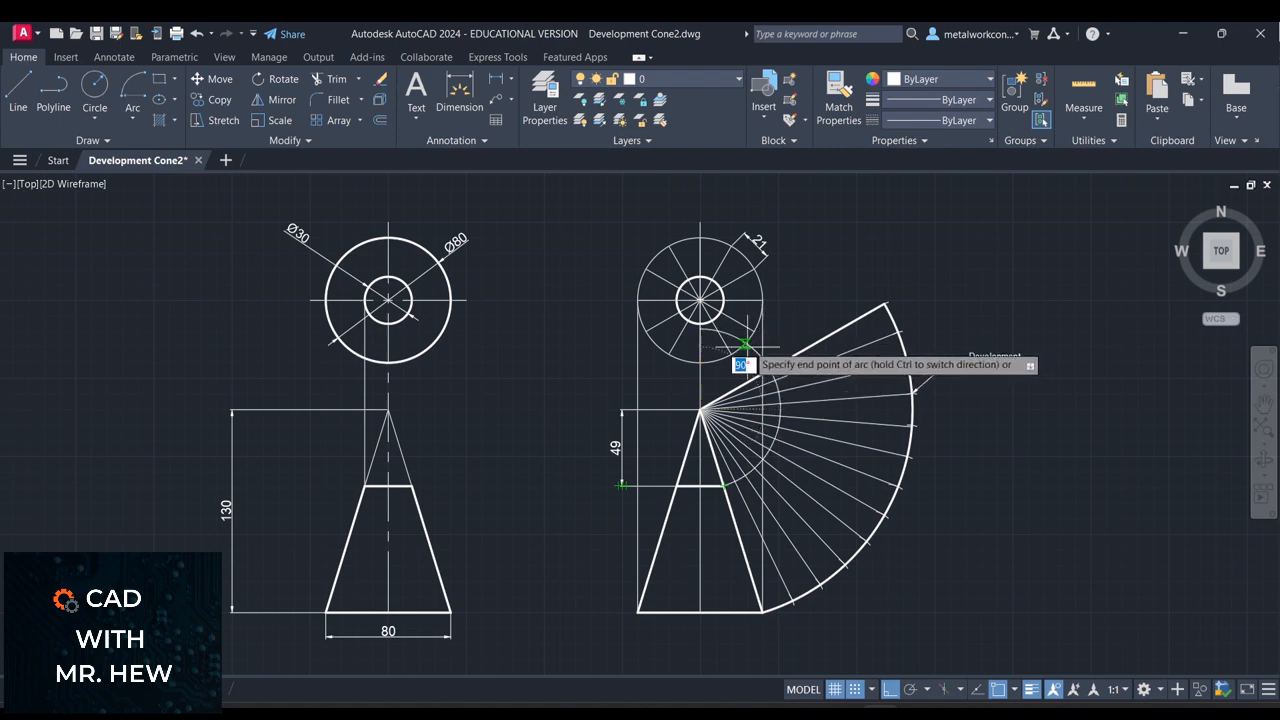
{"action": "left_click", "coordinate": [745, 345]}
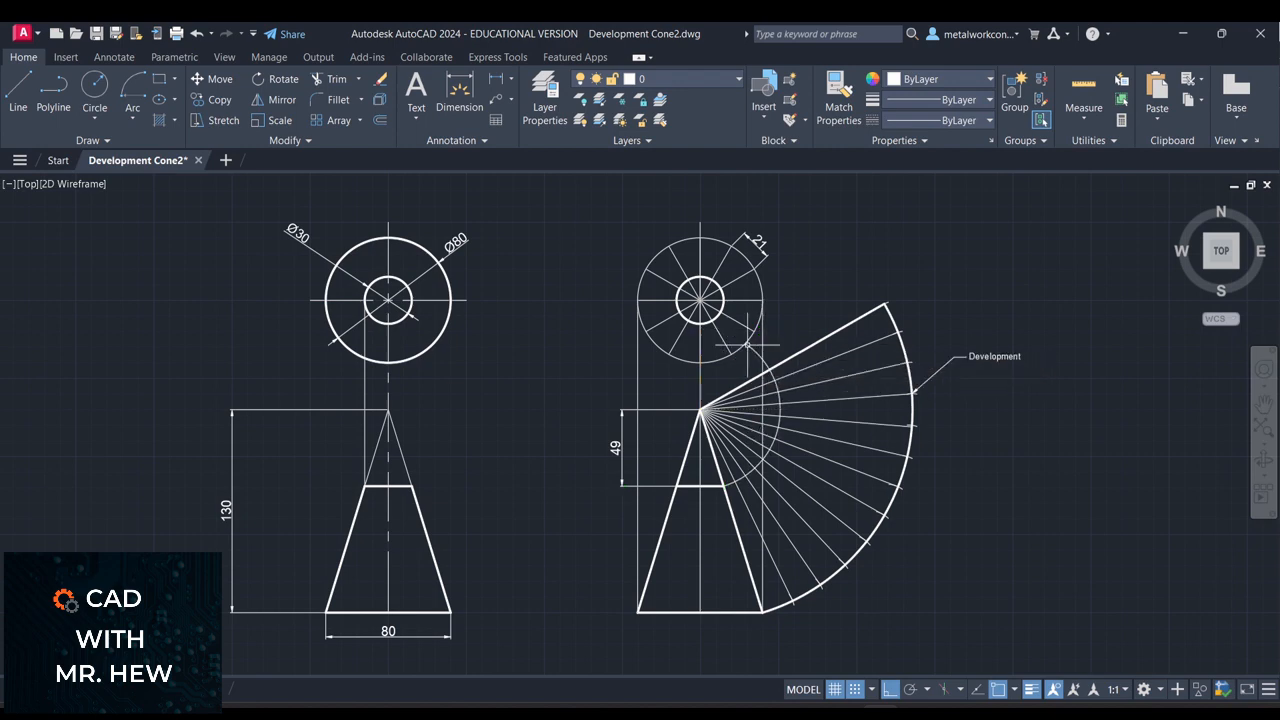
{"action": "key", "text": "Return"}
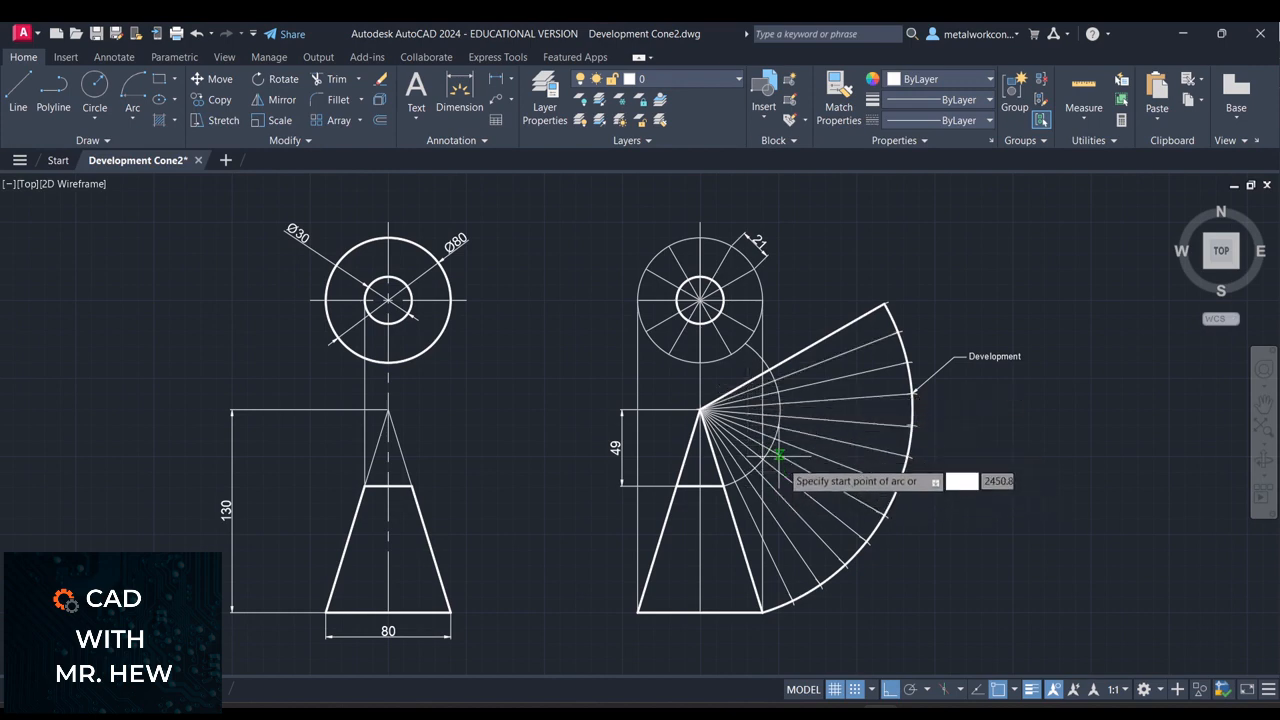
{"action": "key", "text": "Escape"}
Trim the inner arc where it extends beyond the development's upper sloping edge
{"action": "type", "text": "tr"}
{"action": "key", "text": "Return"}
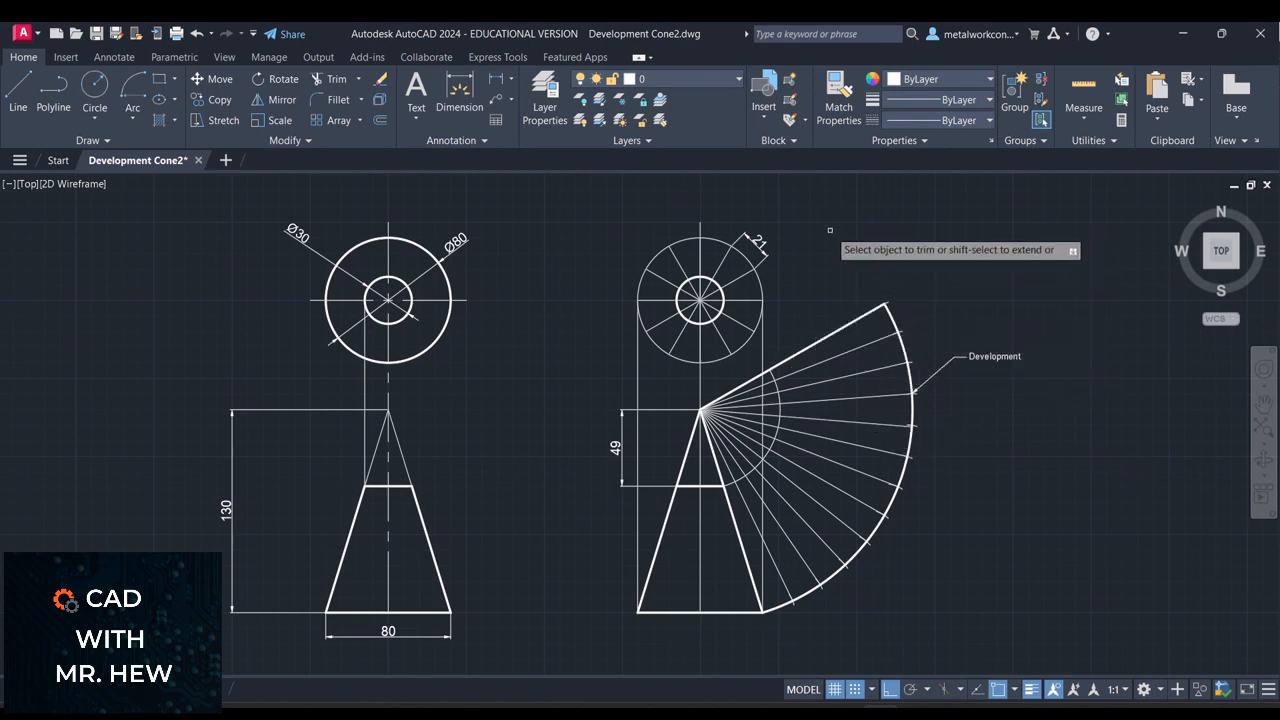
{"action": "key", "text": "Escape"}
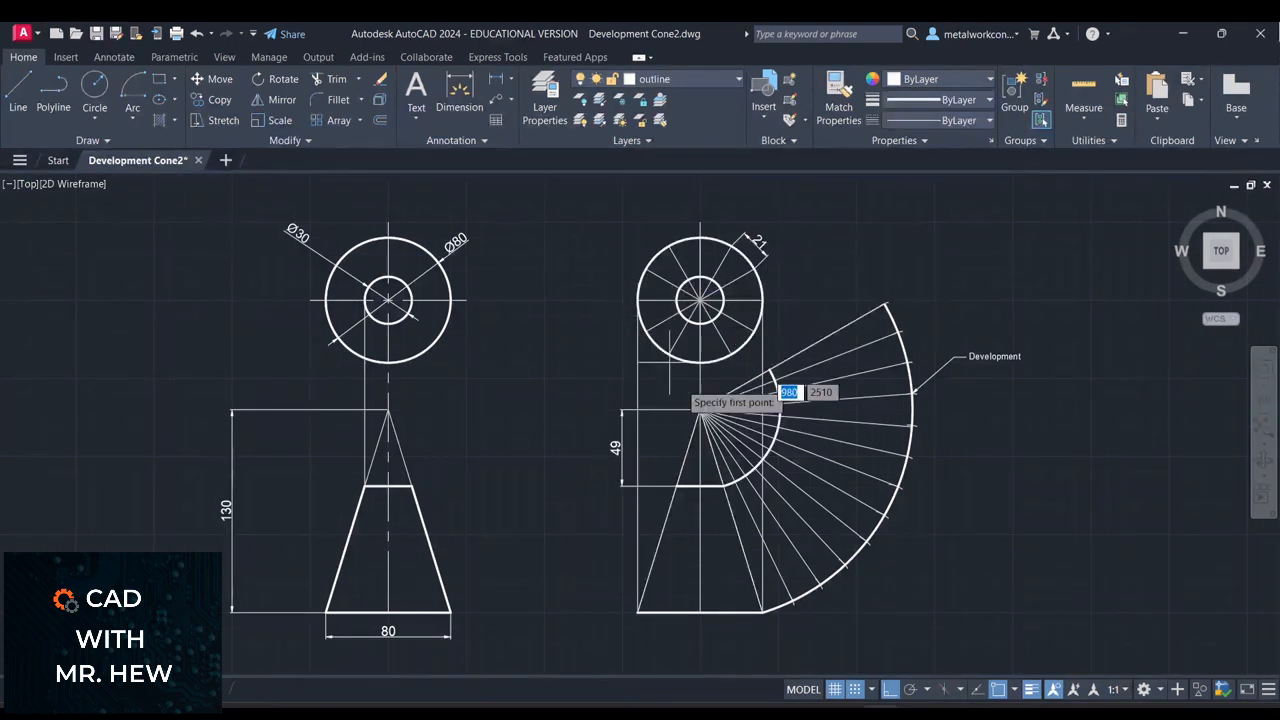
With ortho mode off, draw an outline-layer line from the inner arc's upper end to the outer arc's upper end
{"action": "left_click", "coordinate": [763, 370]}
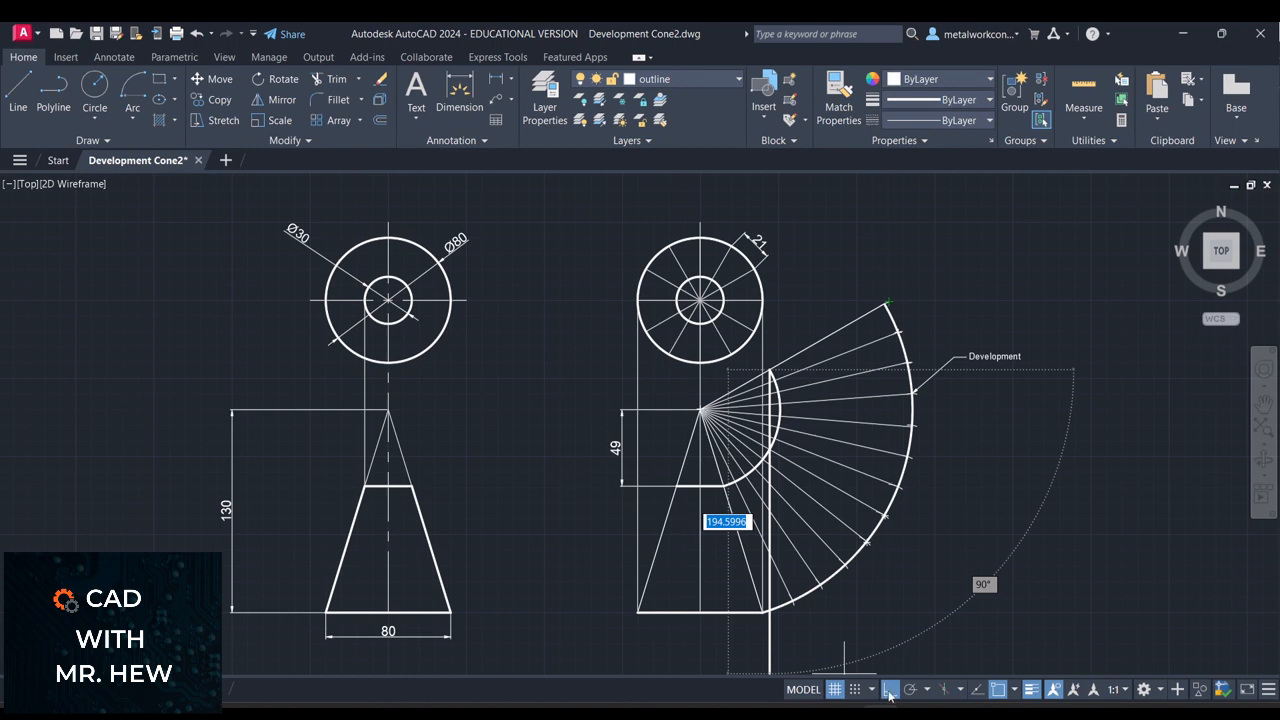
{"action": "left_click", "coordinate": [889, 689]}
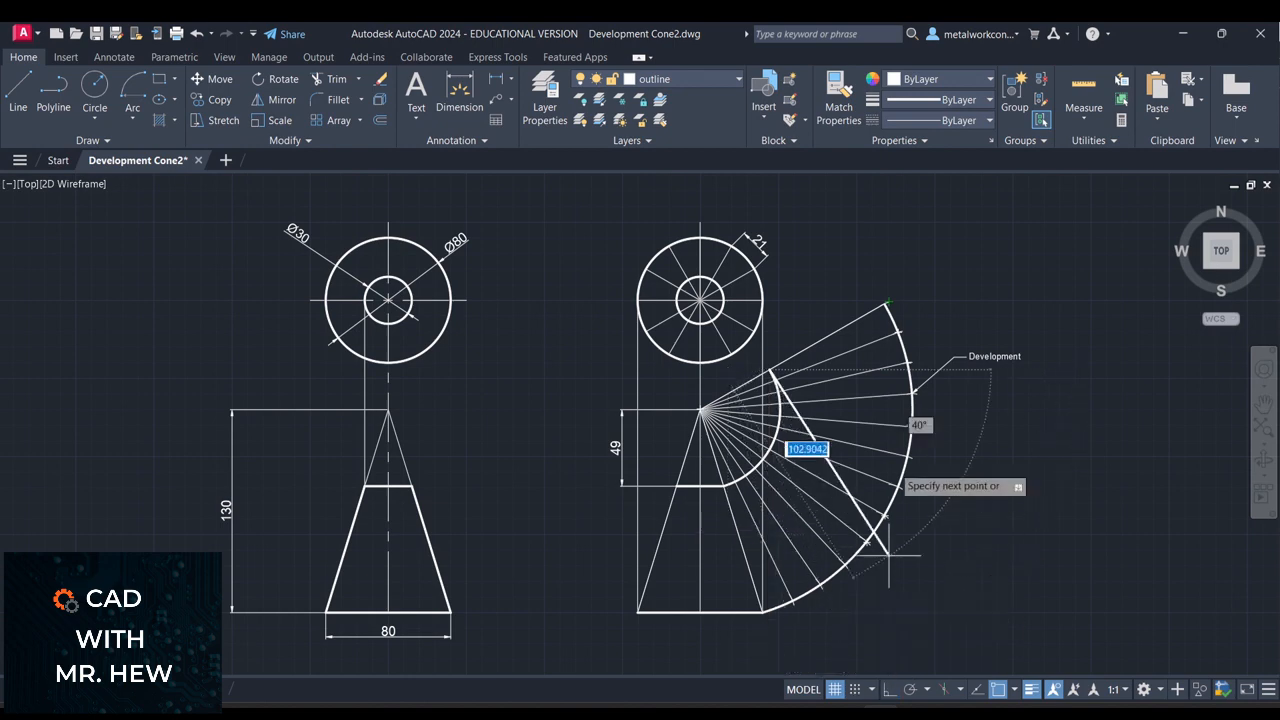
{"action": "left_click", "coordinate": [884, 302]}
{"action": "key", "text": "Return"}
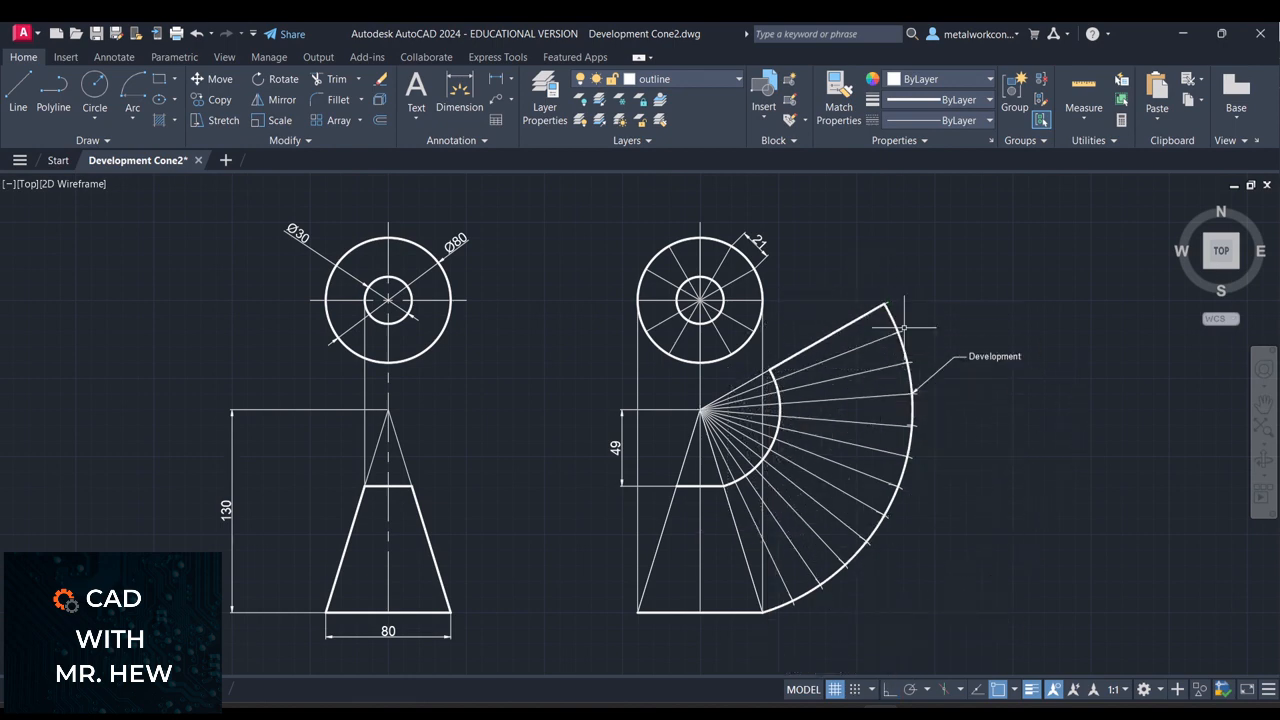
Draw both sloping sides of the right-hand truncated cone on the outline layer, from the cutting line's ends to the base corners
{"action": "key", "text": "Return"}
{"action": "left_click", "coordinate": [722, 485]}
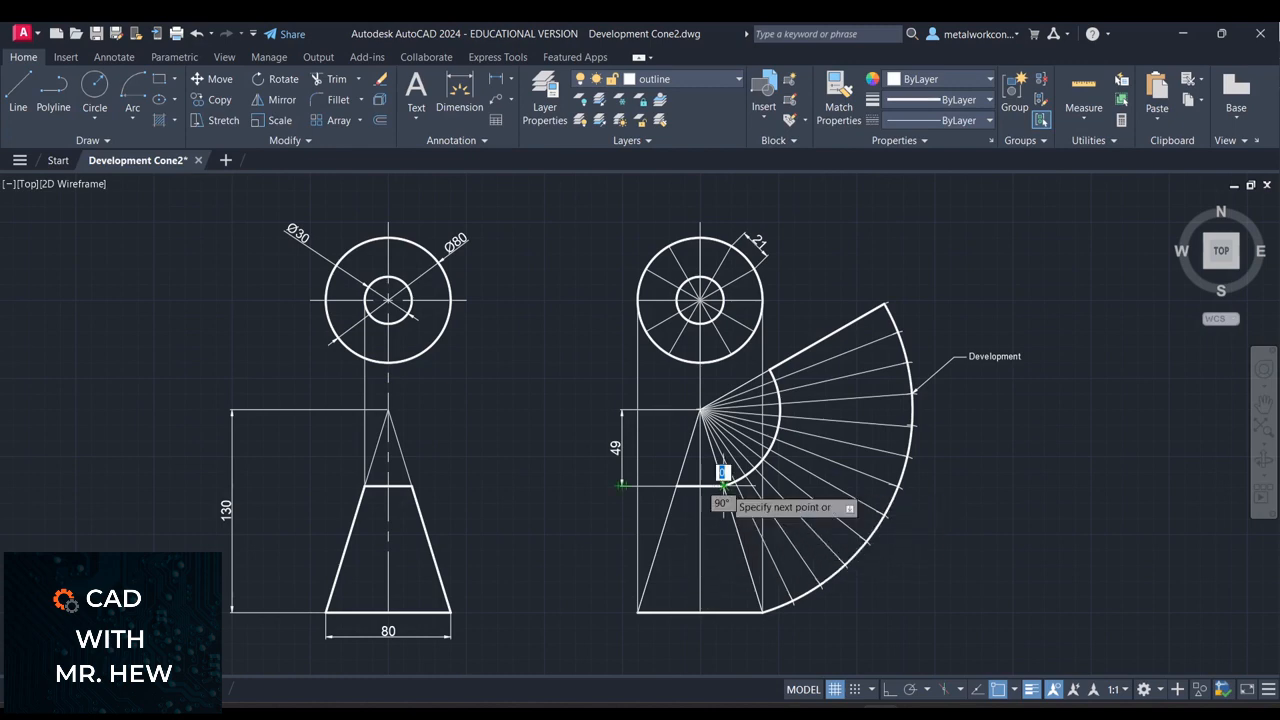
{"action": "left_click", "coordinate": [762, 610]}
{"action": "key", "text": "Return"}
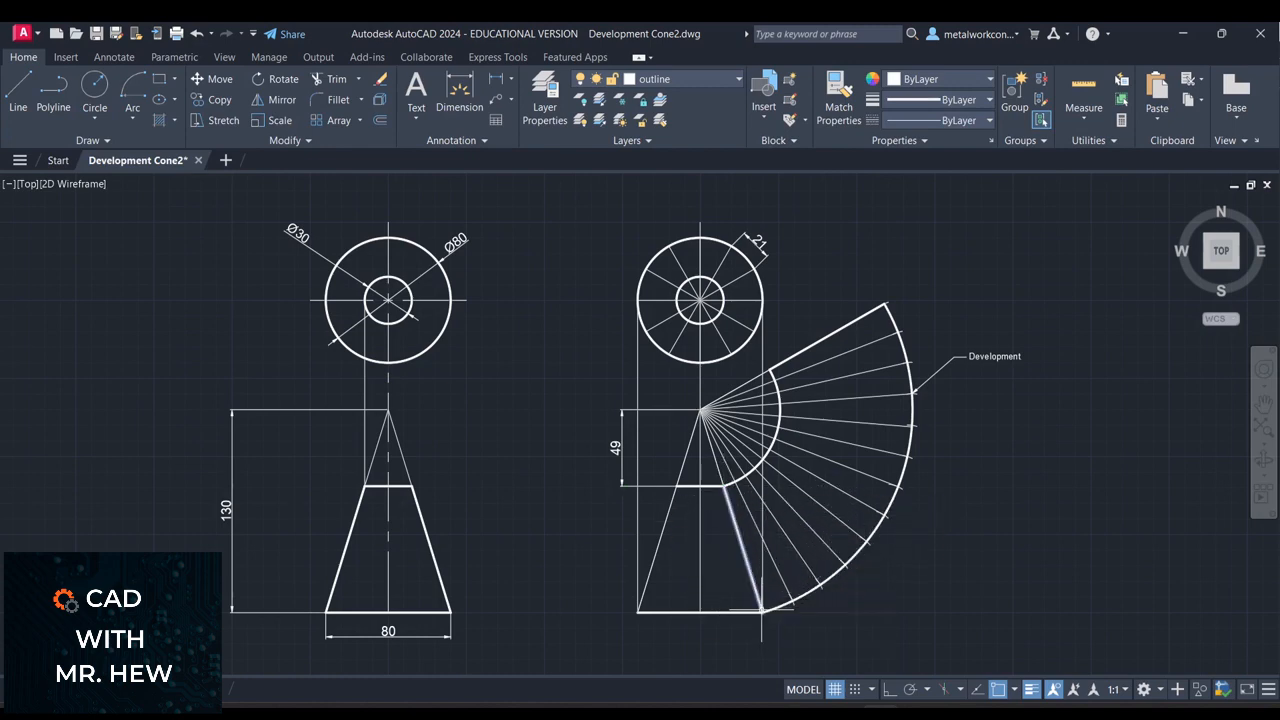
{"action": "key", "text": "Return"}
{"action": "left_click", "coordinate": [676, 487]}
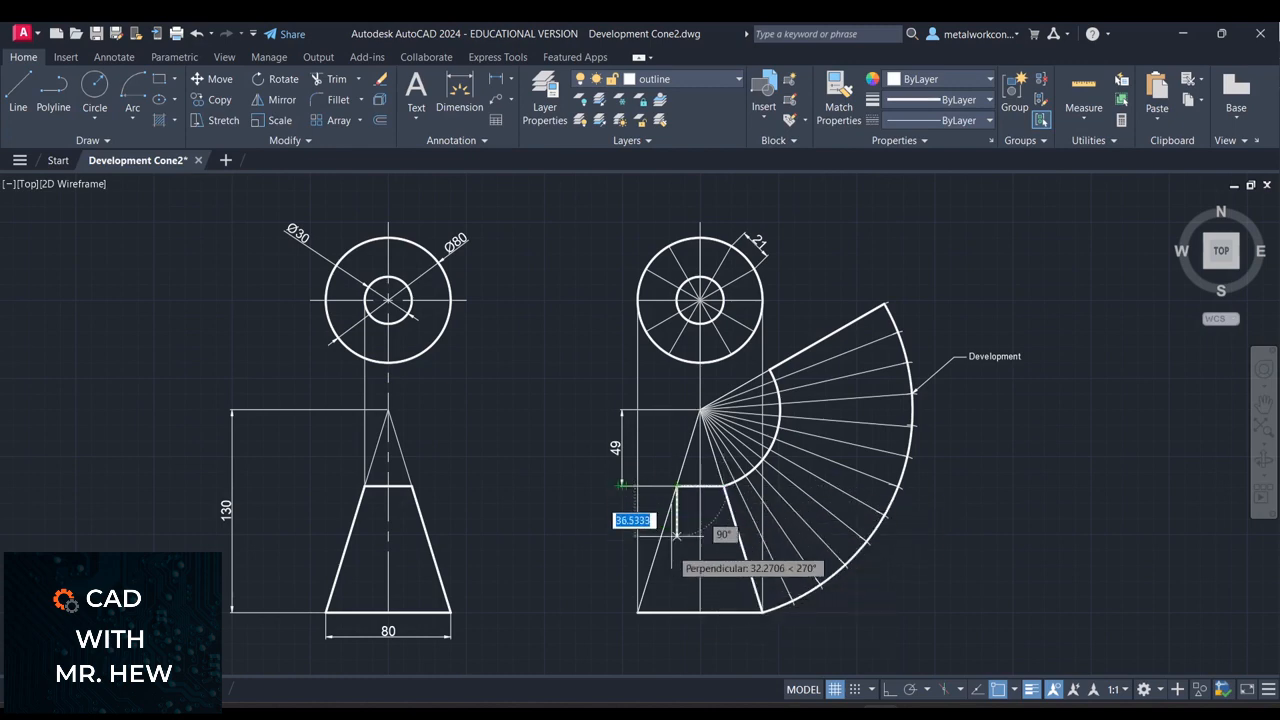
{"action": "left_click", "coordinate": [638, 610]}
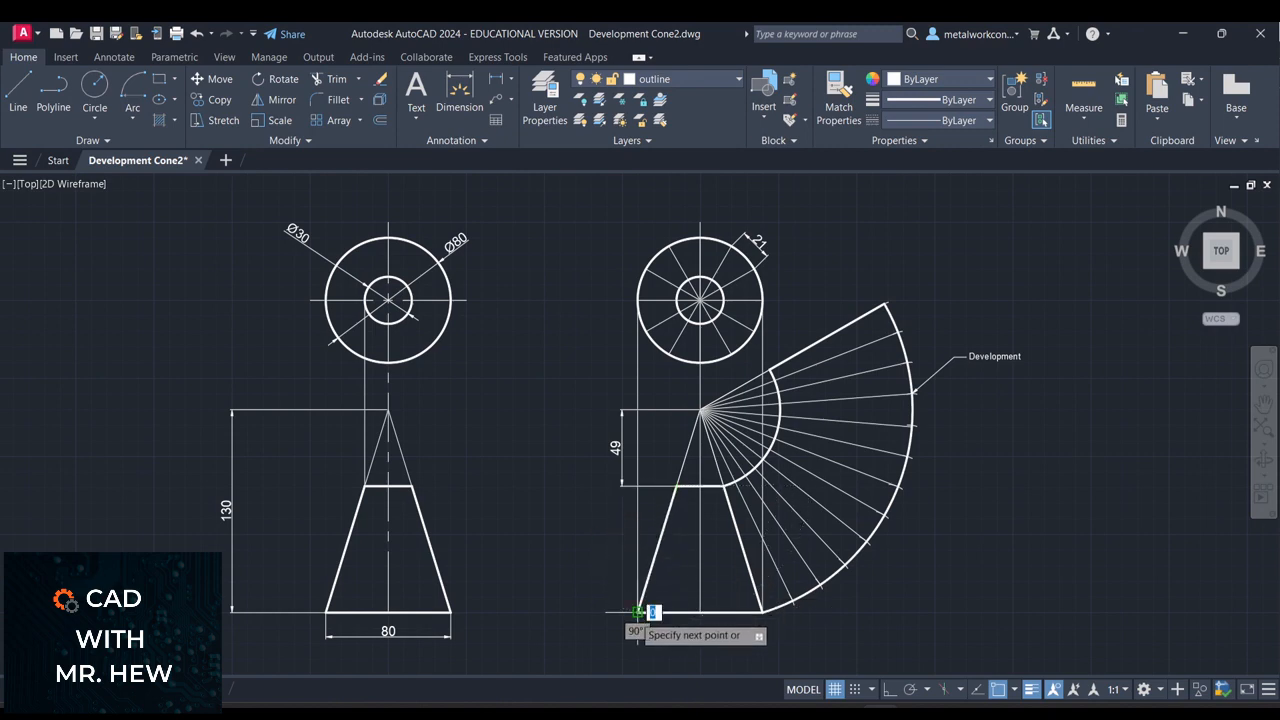
{"action": "key", "text": "Return"}
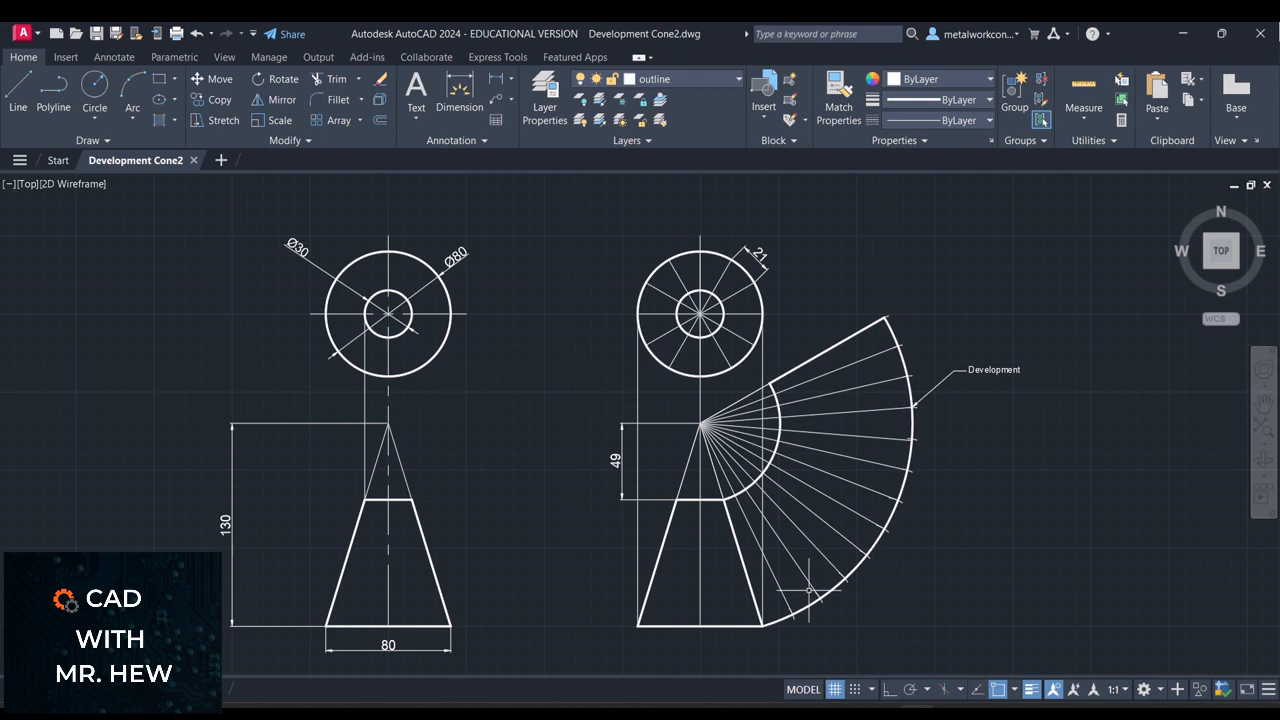
{"action": "middle_click_drag", "start_coordinate": [808, 590], "coordinate": [808, 576]}
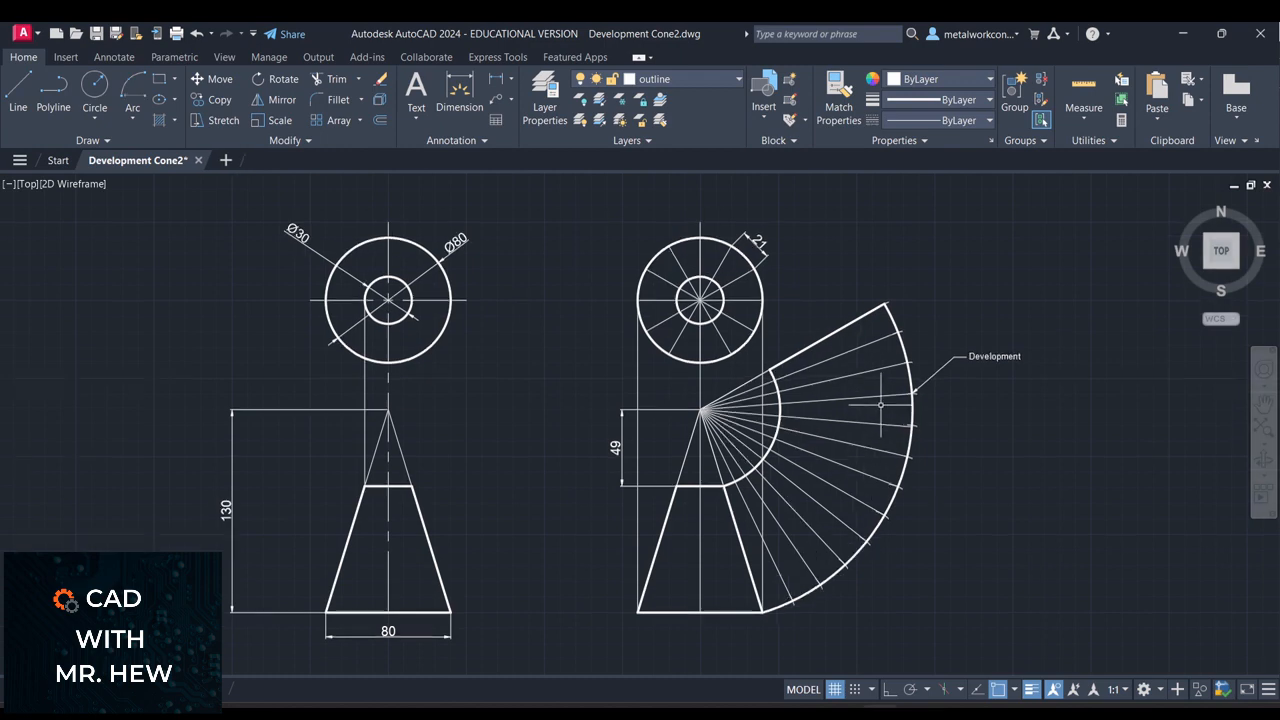